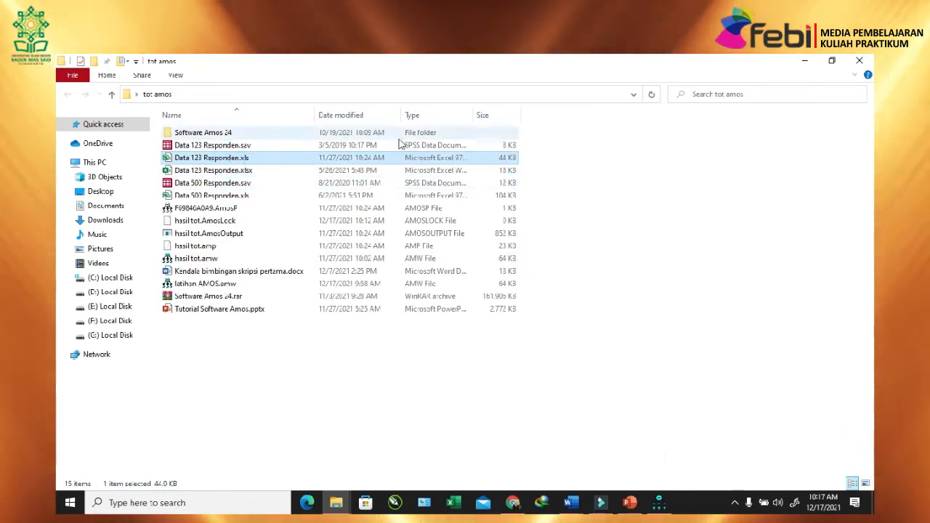
Open the workbook Data 123 Responden.xls and go to the first row and column of its data
{"action": "left_click", "coordinate": [385, 158]}
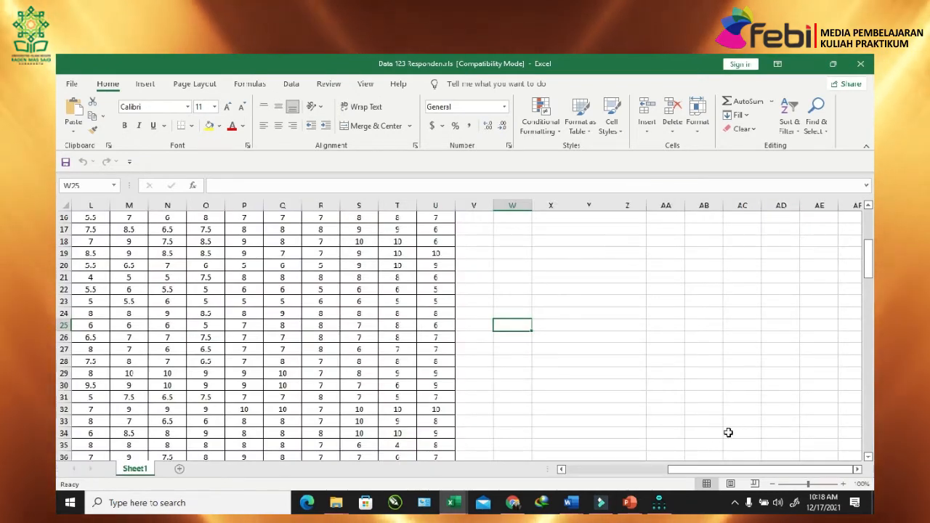
{"action": "left_click_drag", "start_coordinate": [704, 471], "coordinate": [560, 472]}
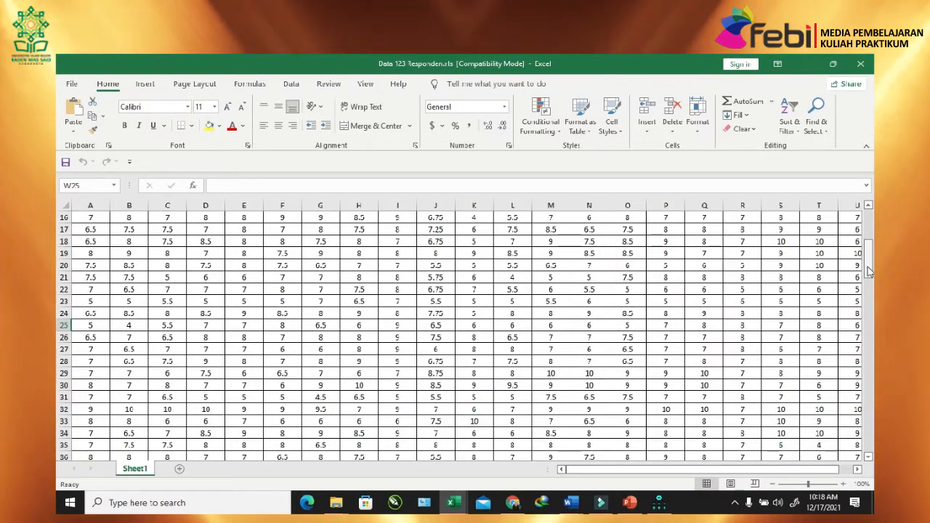
{"action": "left_click_drag", "start_coordinate": [869, 270], "coordinate": [858, 209]}
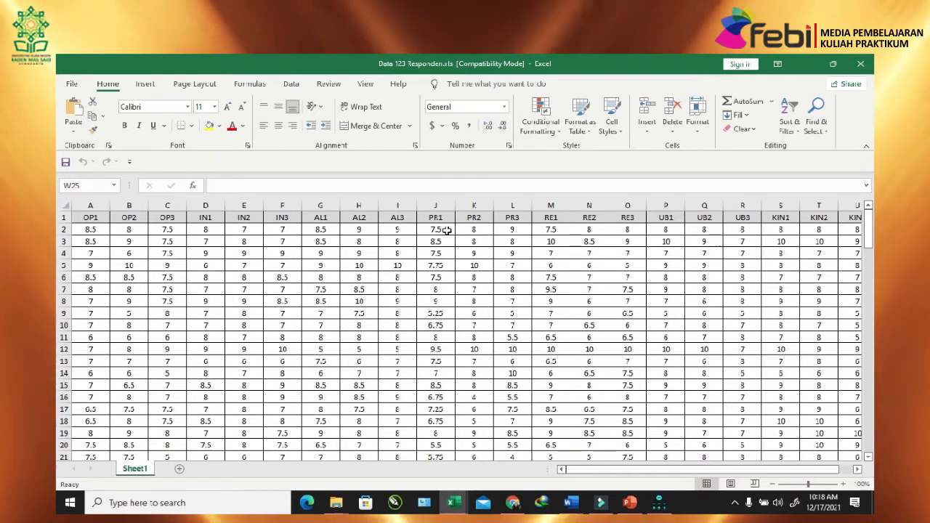
{"action": "mouse_move", "coordinate": [563, 468]}
{"action": "left_mouse_down"}
{"action": "mouse_move", "coordinate": [687, 477]}
{"action": "mouse_move", "coordinate": [564, 469]}
{"action": "left_mouse_up"}
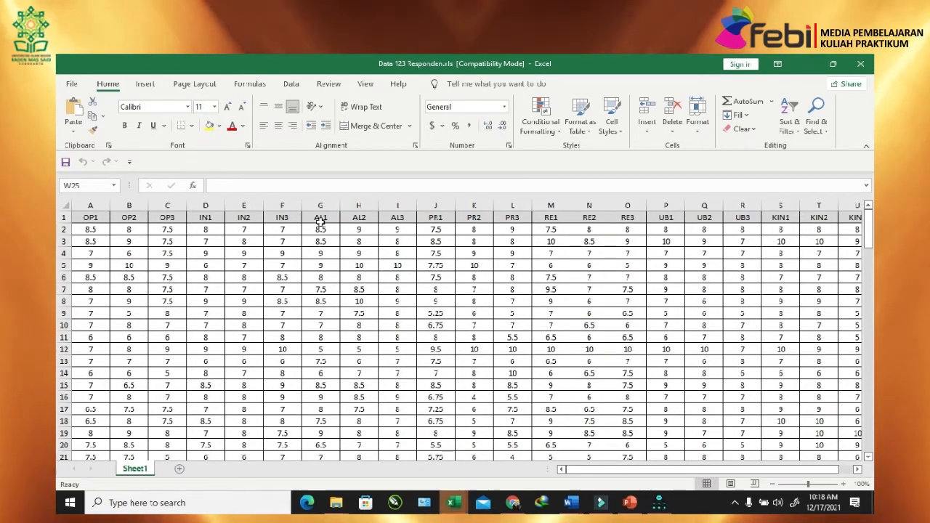
Examine the indicator headers in row 1, from the OP and IN columns through to UB and KIN
{"action": "left_click", "coordinate": [129, 217]}
{"action": "left_click", "coordinate": [196, 216]}
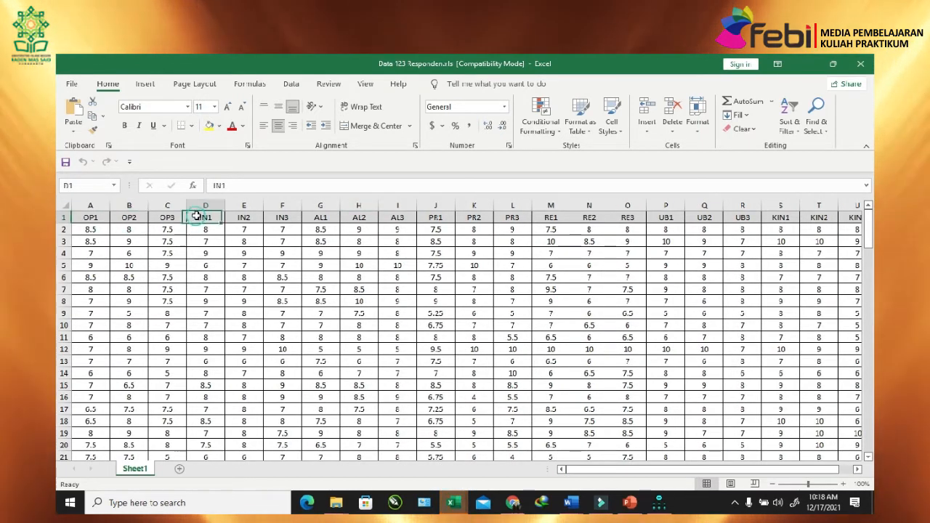
{"action": "left_click", "coordinate": [280, 218]}
{"action": "left_click", "coordinate": [397, 218]}
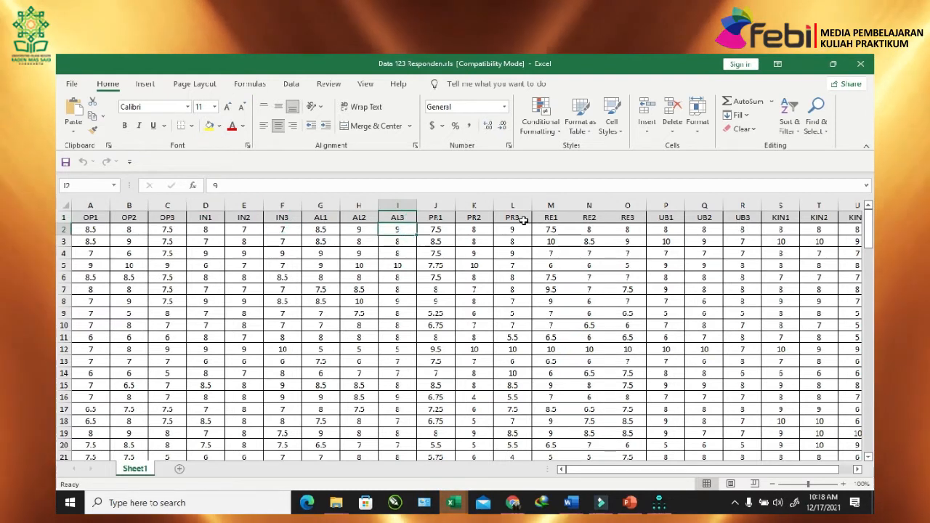
{"action": "left_click", "coordinate": [523, 220]}
{"action": "left_click", "coordinate": [665, 218]}
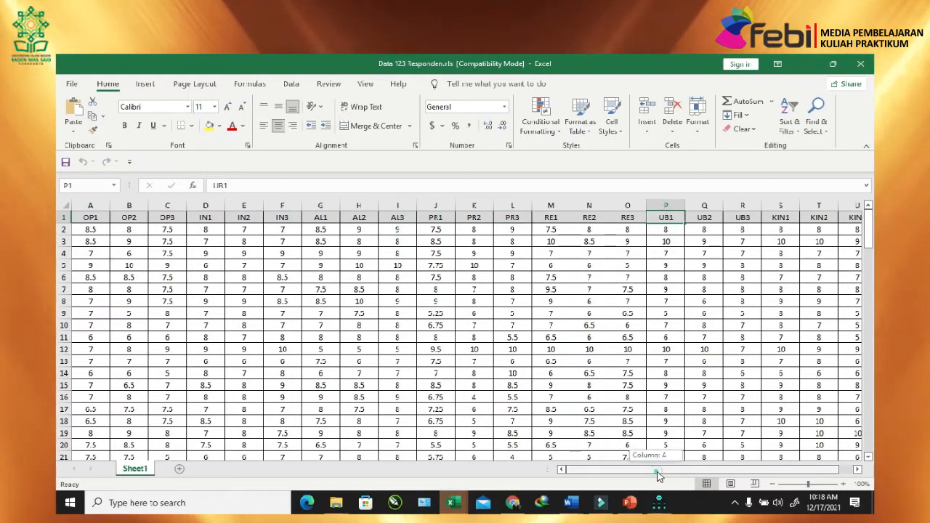
{"action": "scroll", "coordinate": [763, 327], "scroll_direction": "right", "scroll_amount": 1}
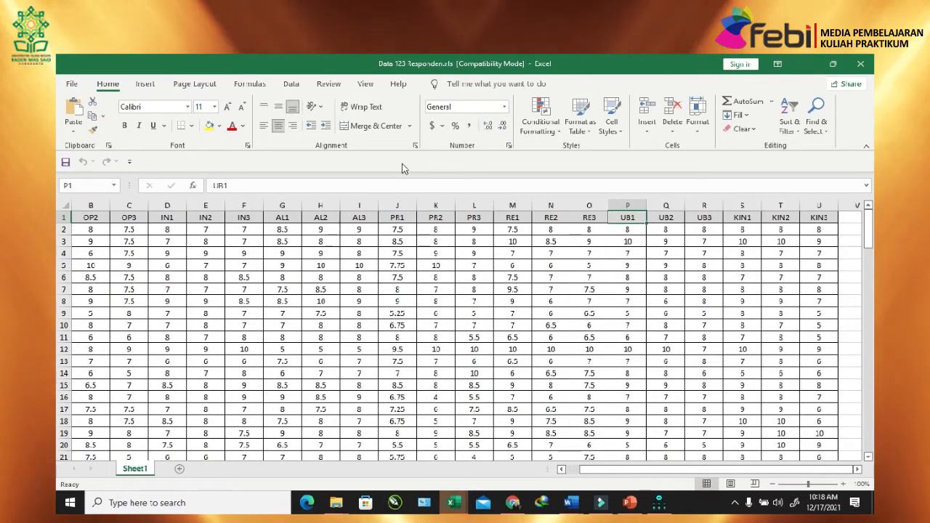
Start saving a copy of the workbook in the tot amos folder under the file name Data latihan.xls
{"action": "left_click", "coordinate": [73, 84]}
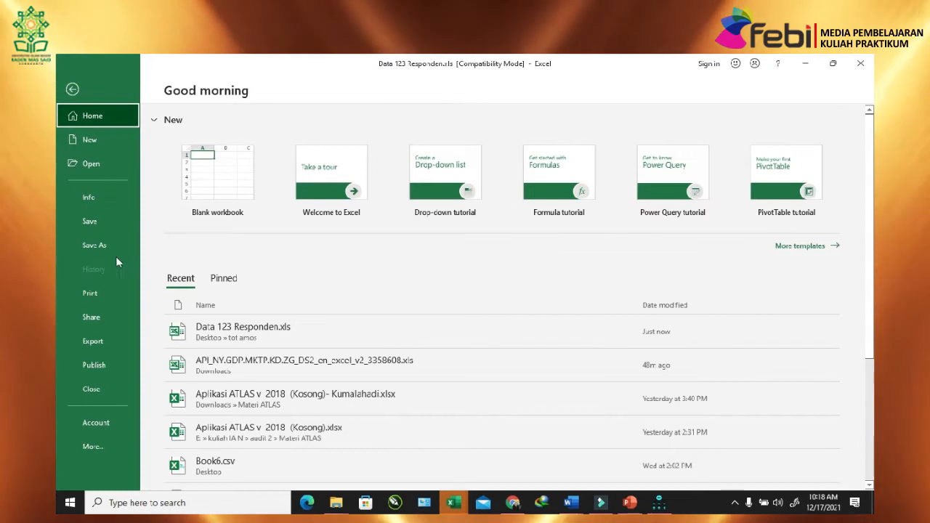
{"action": "left_click", "coordinate": [98, 243]}
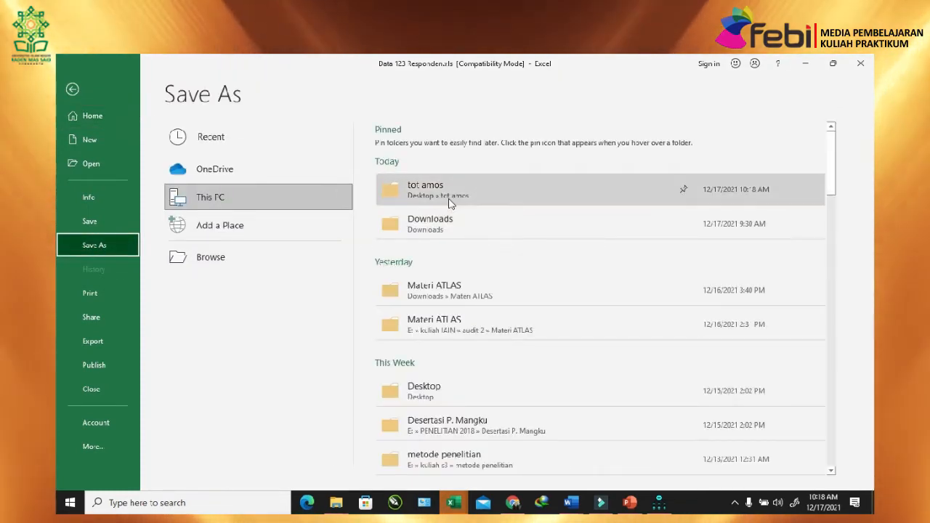
{"action": "left_click", "coordinate": [449, 200]}
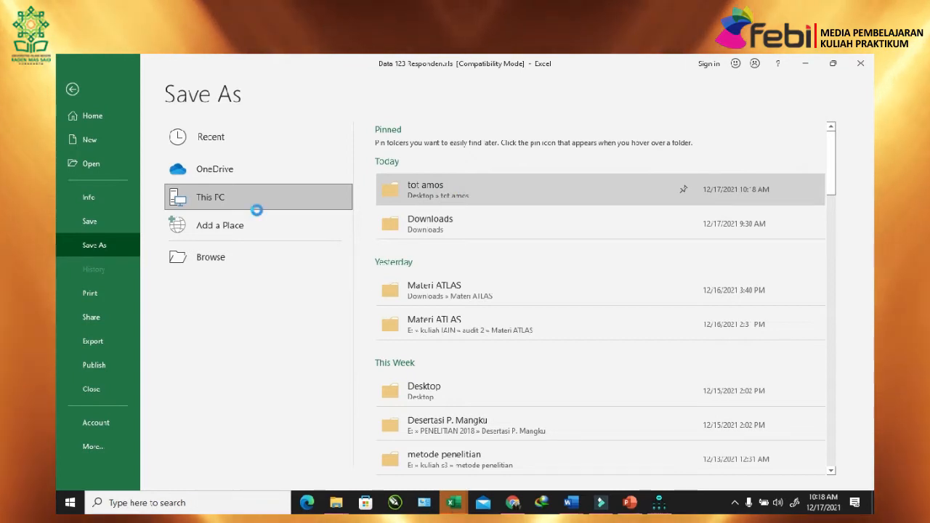
{"action": "left_click", "coordinate": [218, 202]}
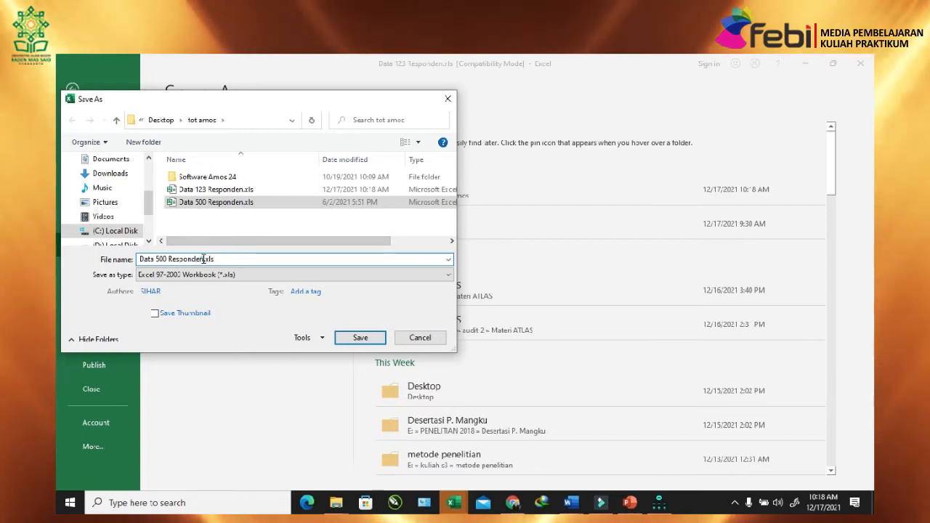
{"action": "left_click_drag", "start_coordinate": [208, 259], "coordinate": [139, 259]}
{"action": "type", "text": "Da"}
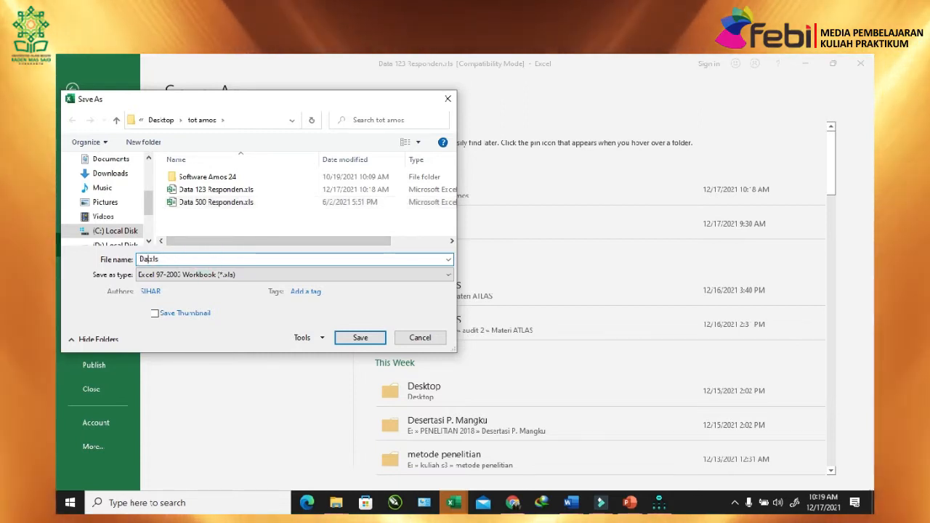
{"action": "type", "text": "ta"}
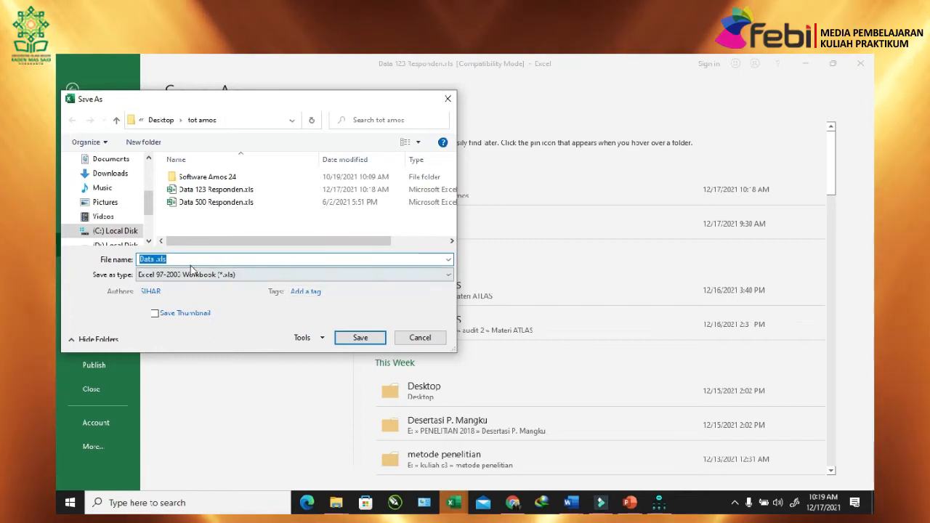
{"action": "left_click", "coordinate": [173, 258]}
{"action": "left_click", "coordinate": [154, 259]}
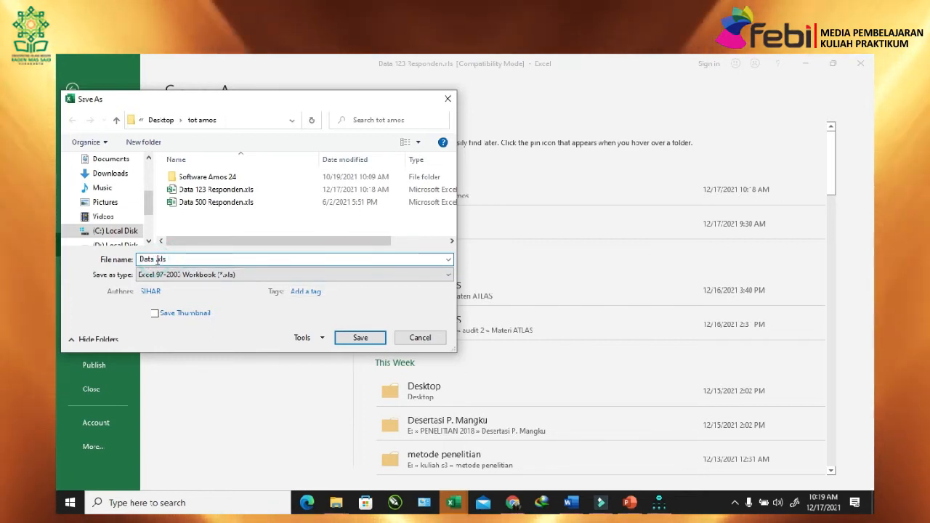
{"action": "left_click", "coordinate": [155, 260]}
{"action": "type", "text": "lat"}
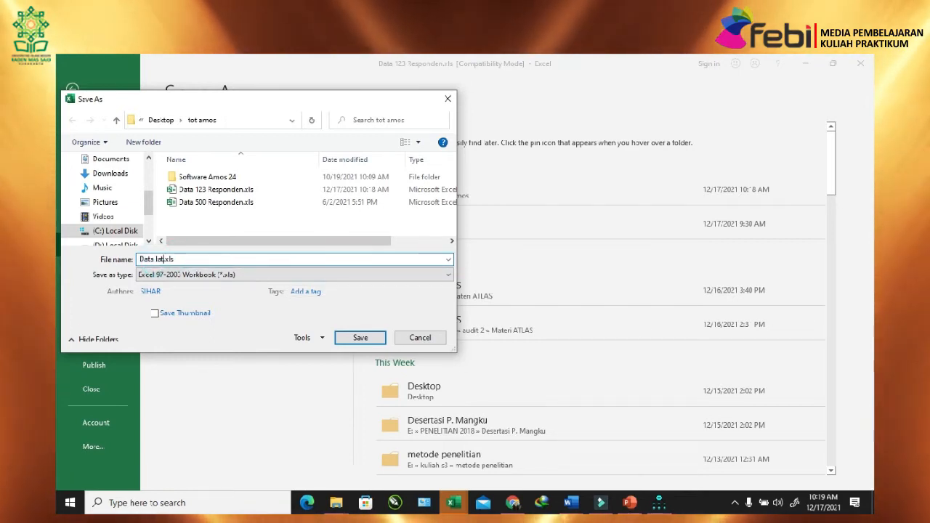
{"action": "type", "text": "ihan"}
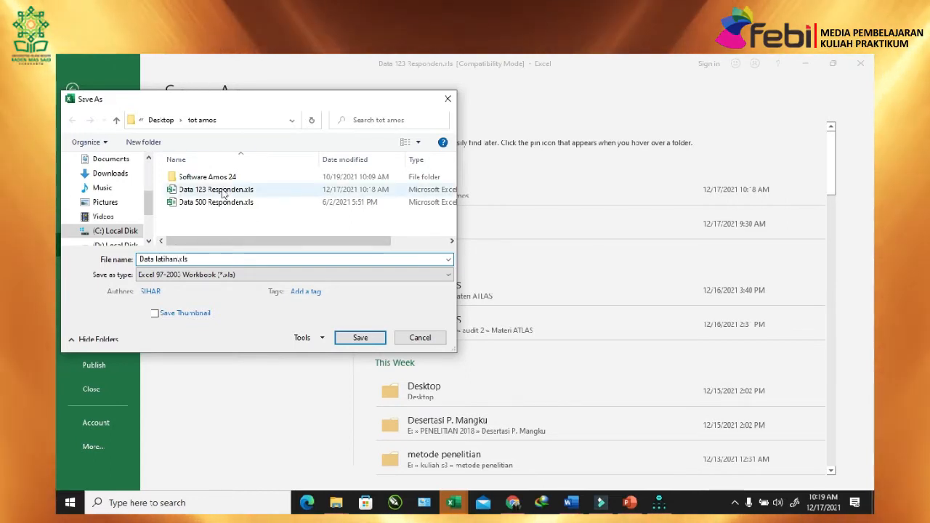
Save the copy in the Excel 97-2003 Workbook (*.xls) format, accepting the compatibility check
{"action": "left_click", "coordinate": [227, 280]}
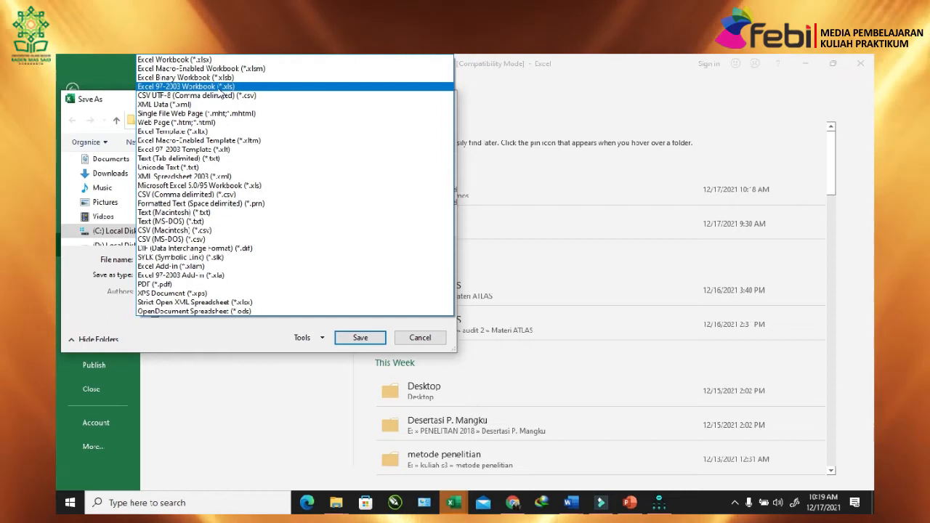
{"action": "left_click", "coordinate": [219, 88]}
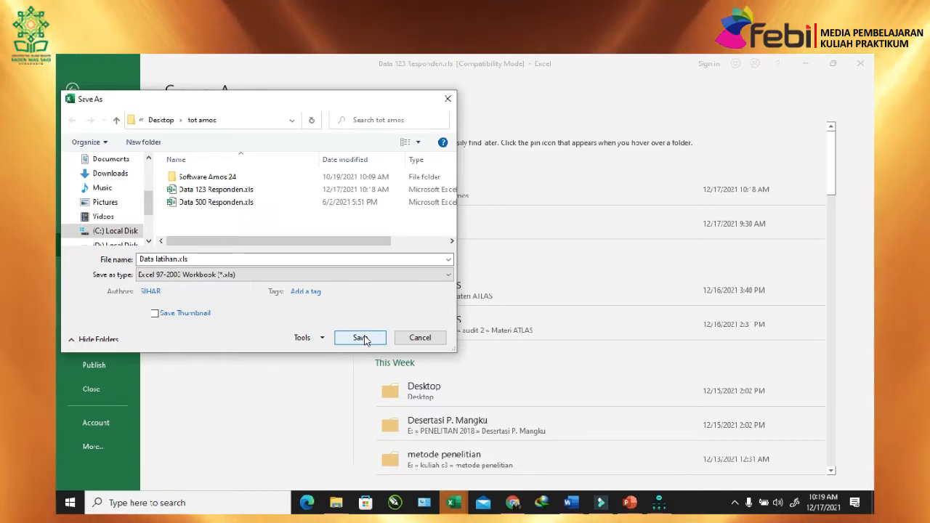
{"action": "left_click", "coordinate": [364, 338]}
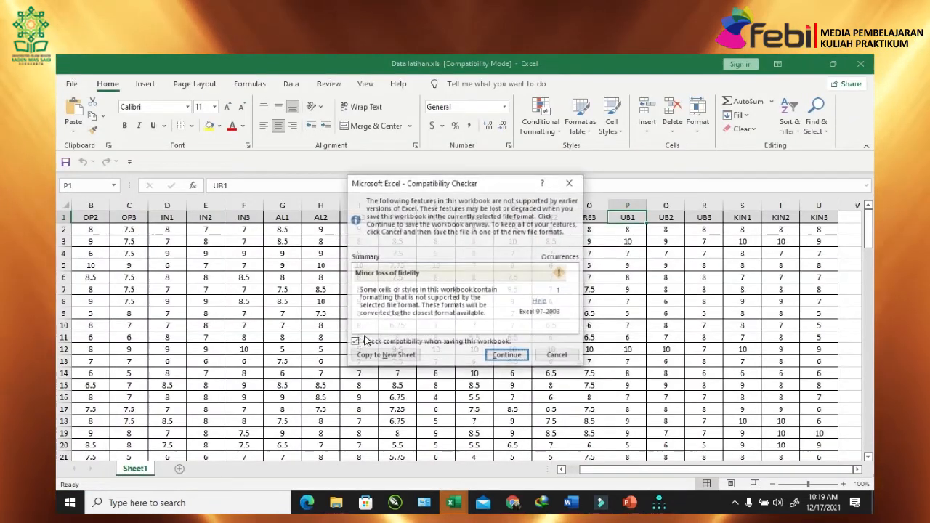
{"action": "left_click", "coordinate": [506, 356]}
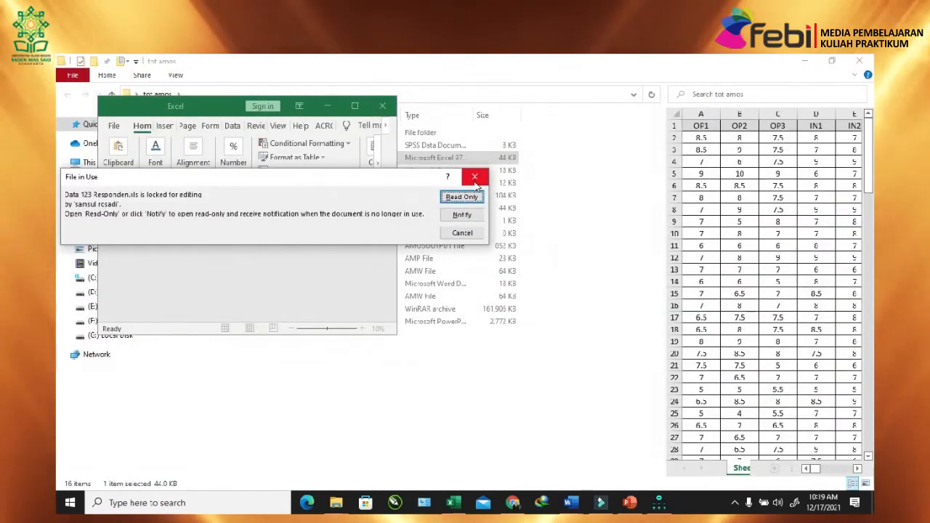
Dismiss the file-in-use dialog with its empty Excel window and switch to the Hasil tot path diagram in Amos
{"action": "left_click", "coordinate": [474, 177]}
{"action": "left_click", "coordinate": [374, 104]}
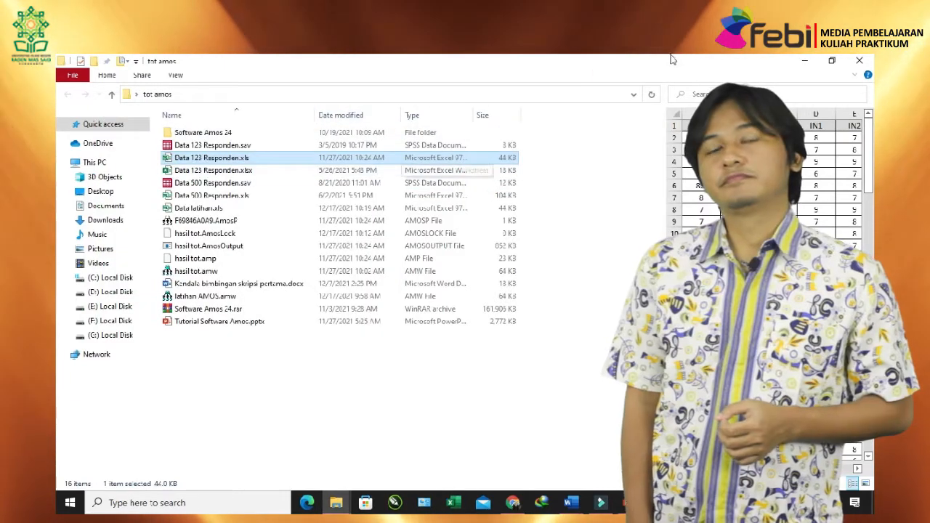
{"action": "left_click", "coordinate": [808, 61]}
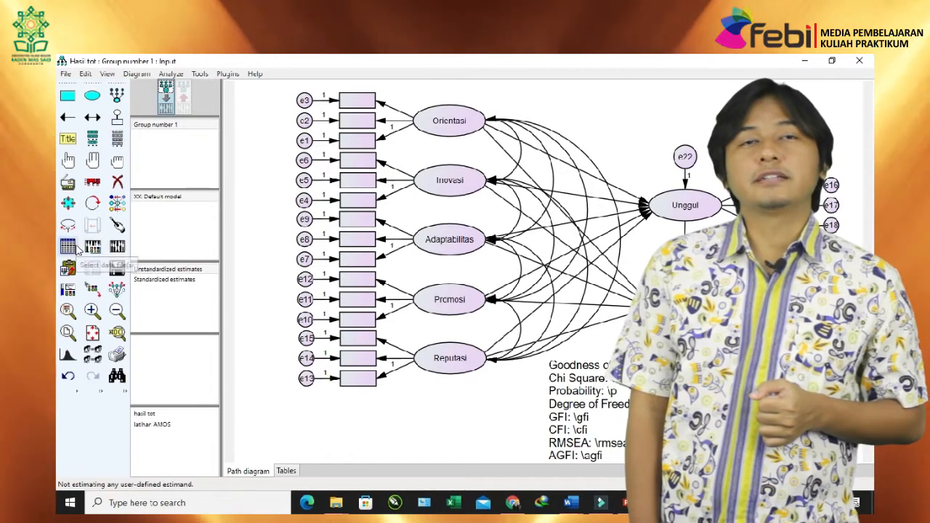
Link Data latihan.xls from the tot amos folder as the data file for Group number 1
{"action": "left_click", "coordinate": [69, 246]}
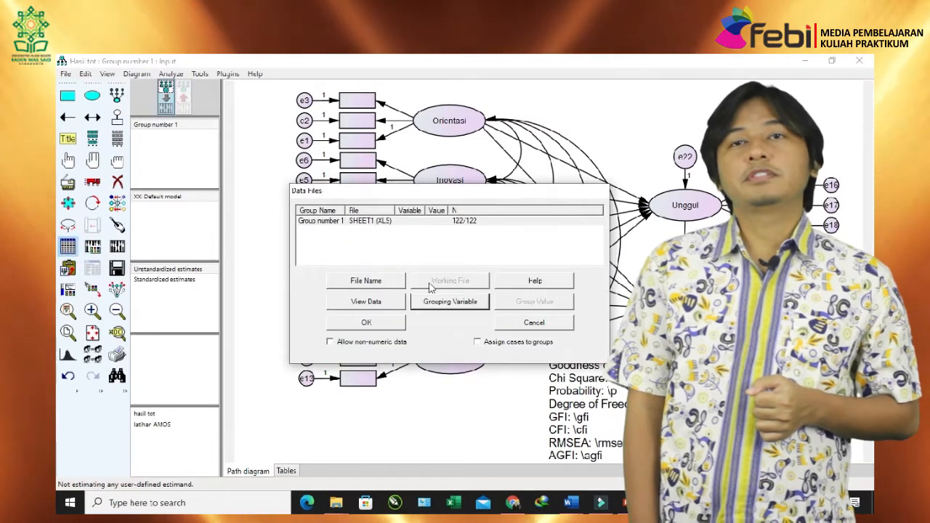
{"action": "left_click", "coordinate": [367, 282]}
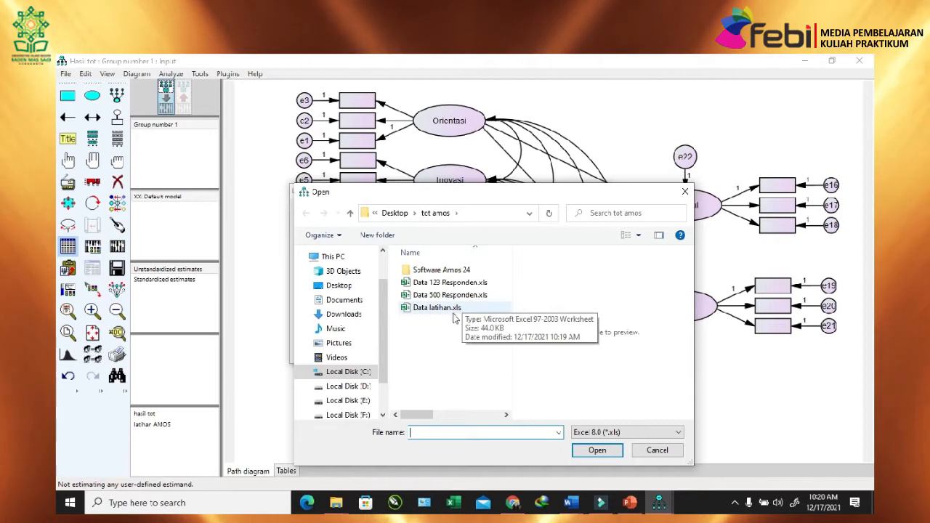
{"action": "left_click", "coordinate": [452, 307]}
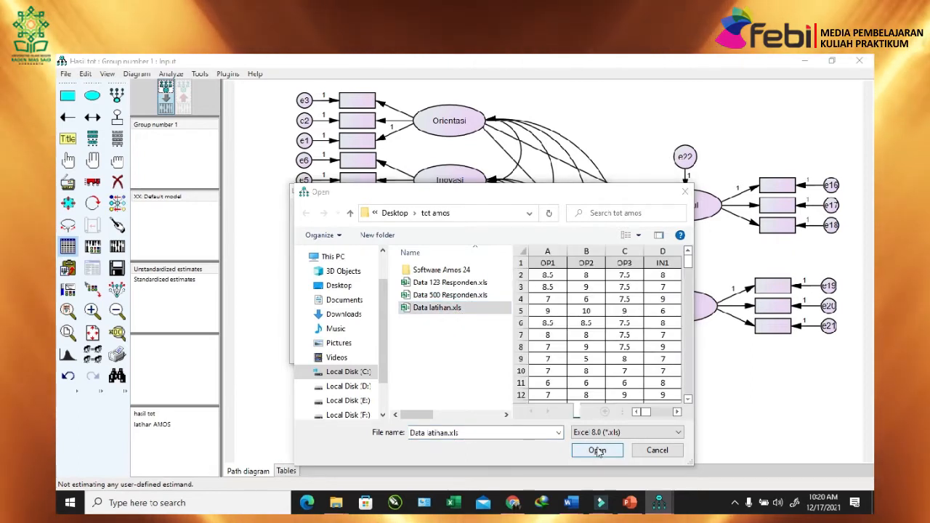
{"action": "left_click", "coordinate": [597, 450]}
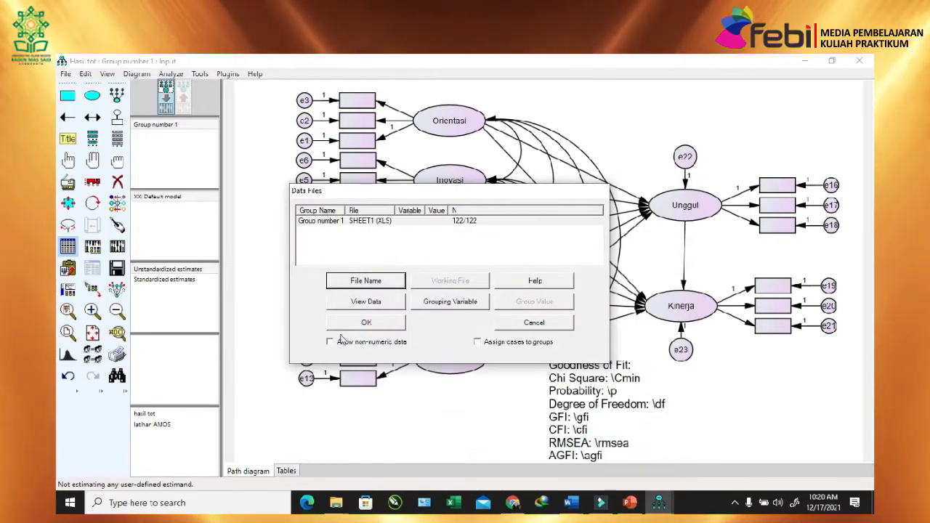
{"action": "left_click", "coordinate": [362, 322]}
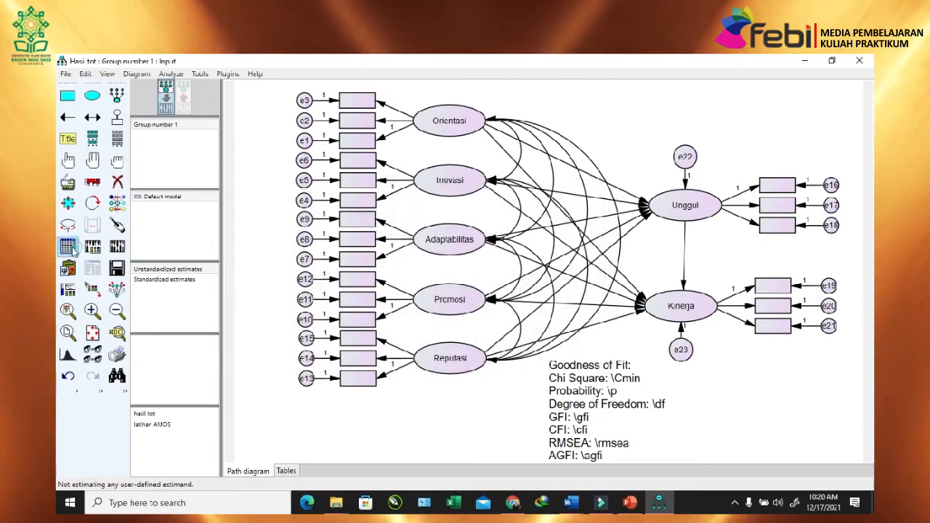
View the contents of the linked data file in a widened window, then leave the data file settings unchanged
{"action": "left_click", "coordinate": [68, 247]}
{"action": "left_click", "coordinate": [370, 301]}
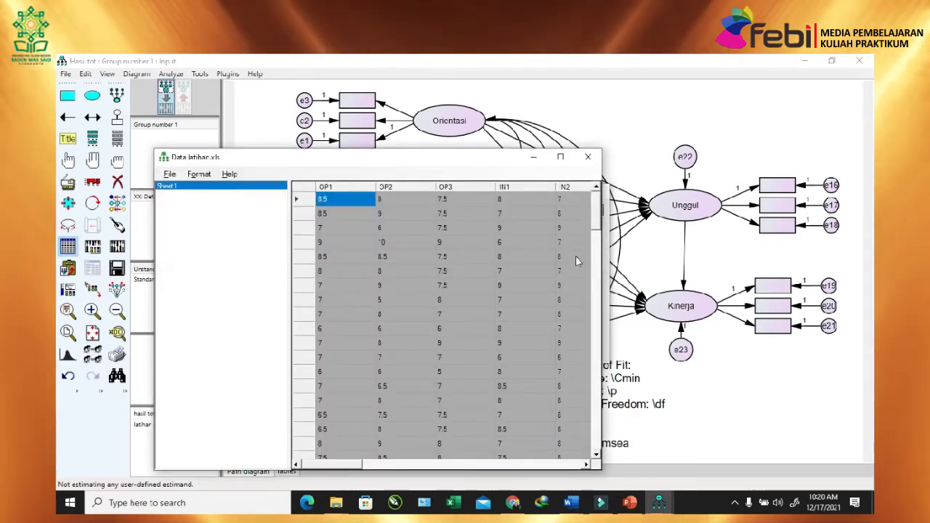
{"action": "left_click_drag", "start_coordinate": [601, 253], "coordinate": [762, 253]}
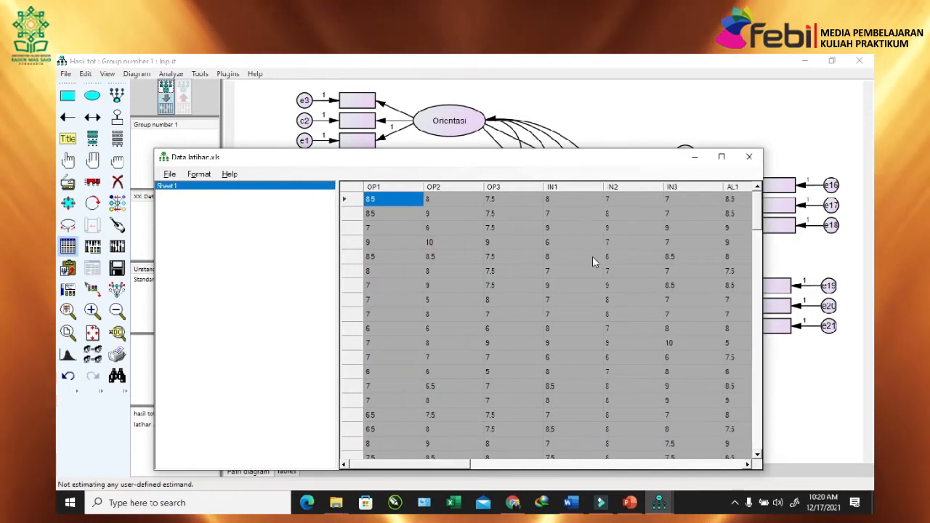
{"action": "left_click", "coordinate": [749, 156]}
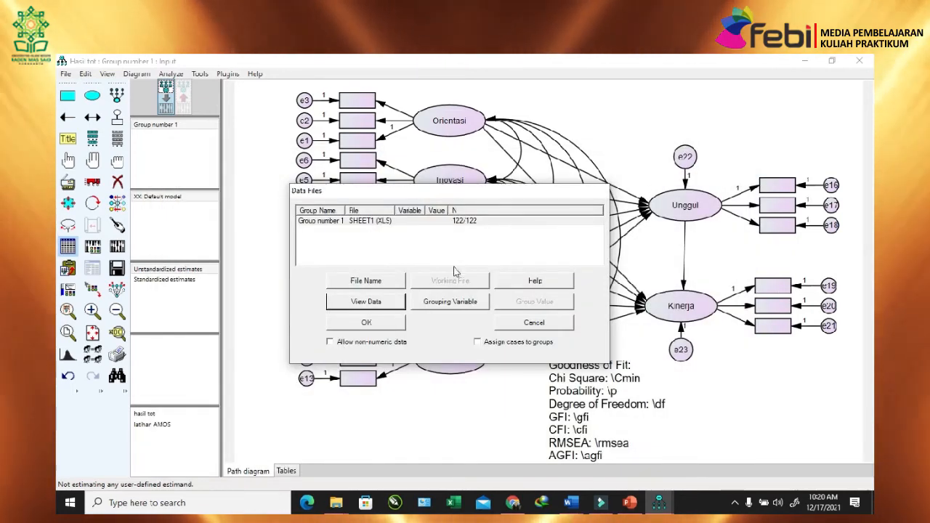
{"action": "left_click", "coordinate": [534, 323]}
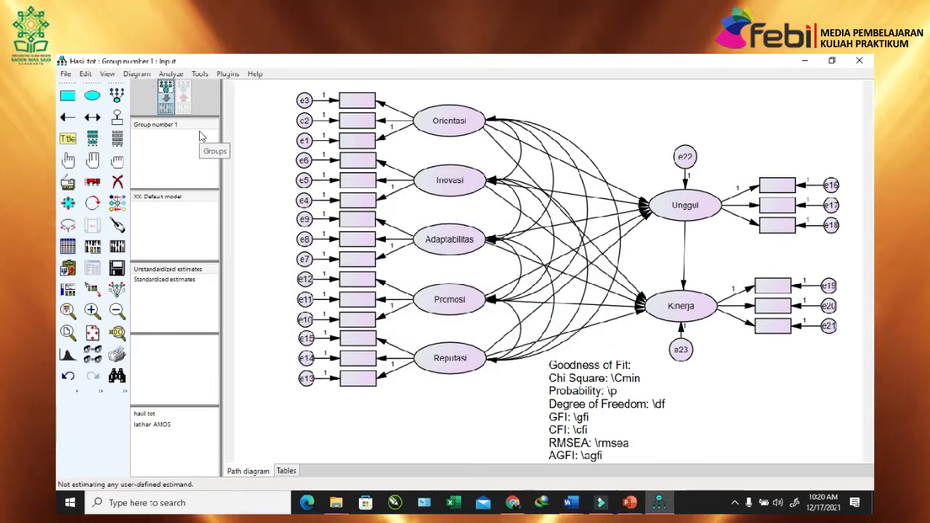
Assign the dataset variables OP1, OP2 and OP3 to the Orientasi indicator boxes beside e1, e2 and e3
{"action": "left_click", "coordinate": [118, 139]}
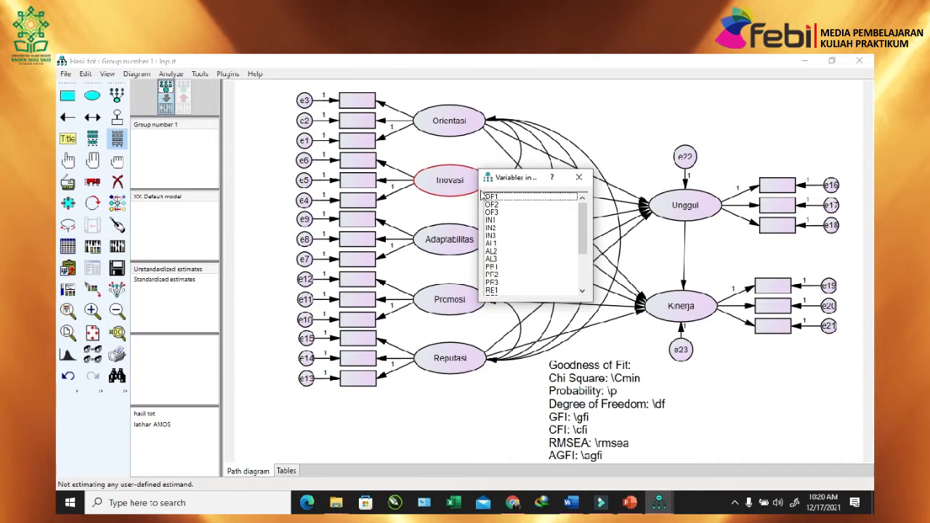
{"action": "left_click_drag", "start_coordinate": [485, 196], "coordinate": [367, 147]}
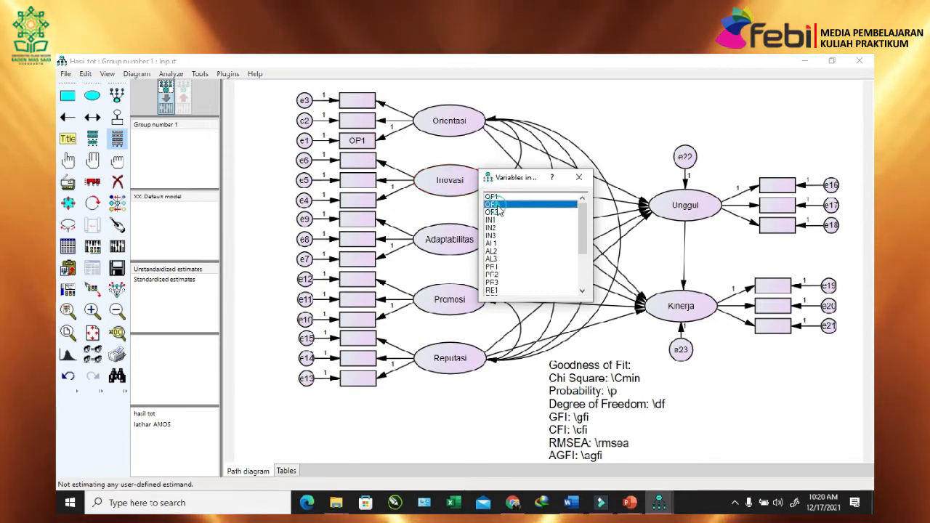
{"action": "left_click_drag", "start_coordinate": [370, 127], "coordinate": [366, 125]}
{"action": "left_click_drag", "start_coordinate": [488, 214], "coordinate": [357, 101]}
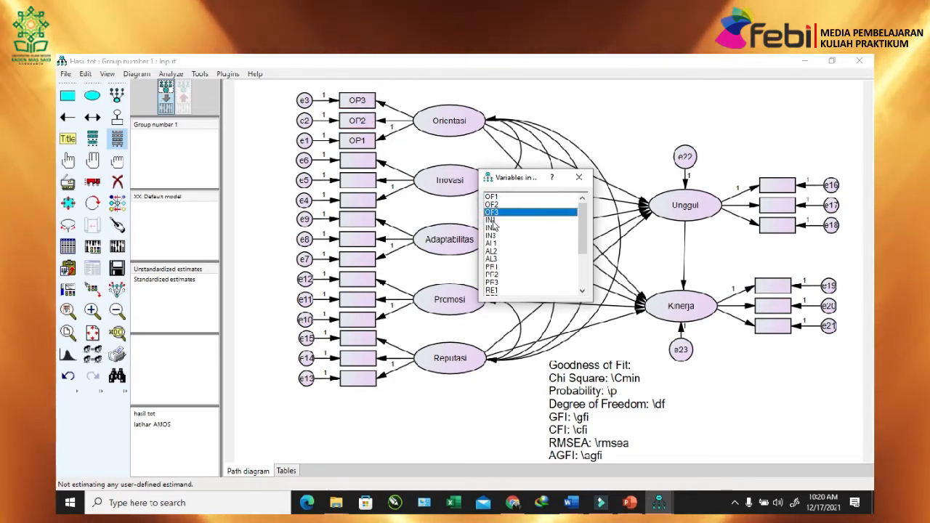
Assign the dataset variables IN1, IN2 and IN3 to the Inovasi indicator boxes beside e4, e5 and e6
{"action": "left_click_drag", "start_coordinate": [492, 226], "coordinate": [368, 205]}
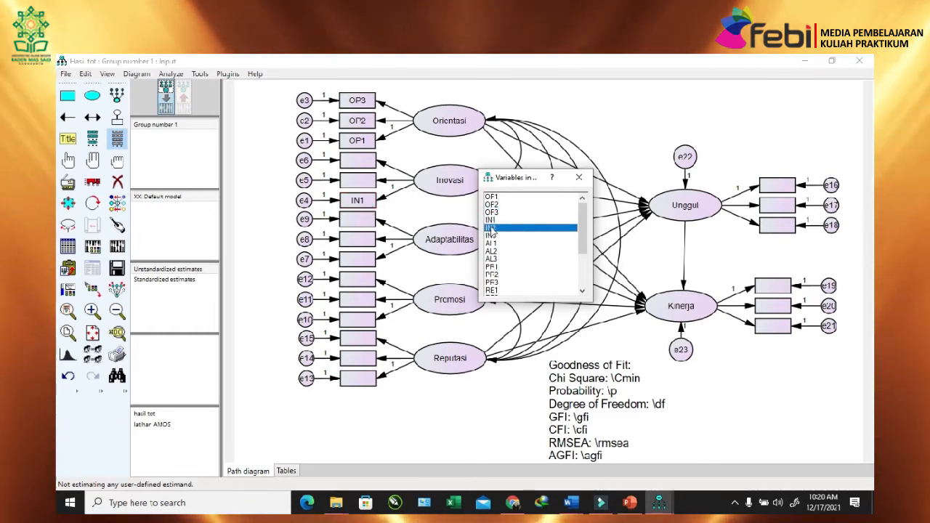
{"action": "left_click_drag", "start_coordinate": [393, 202], "coordinate": [361, 183]}
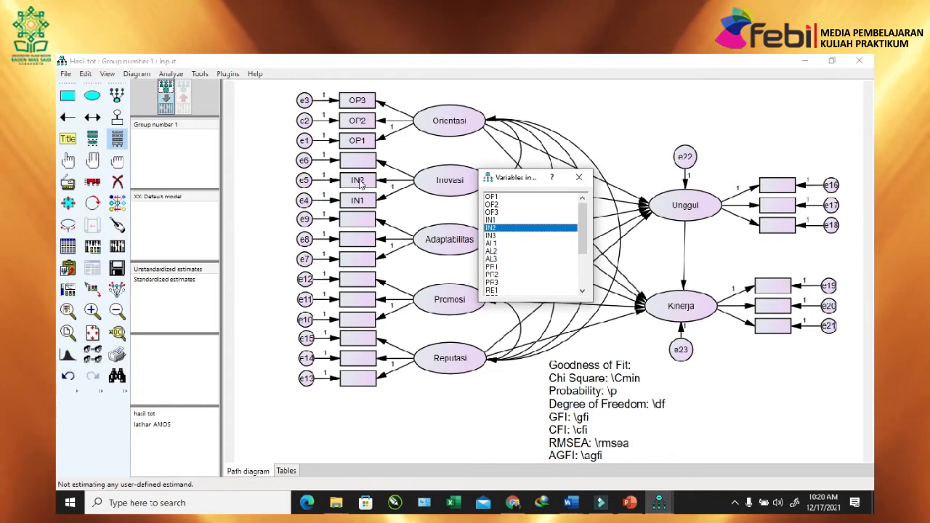
{"action": "left_click_drag", "start_coordinate": [490, 235], "coordinate": [356, 160]}
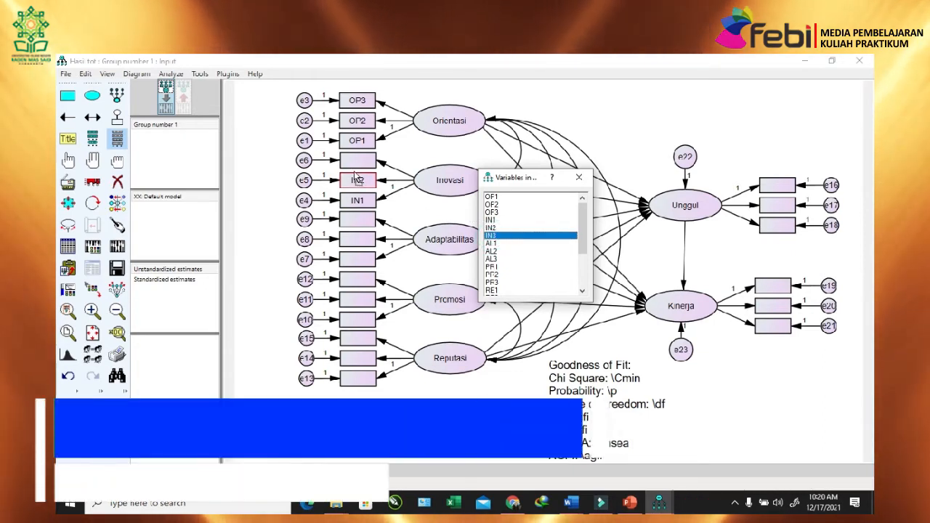
Assign AL1 to AL3 to the Adaptabilitas boxes beside e7 to e9, and PR1 to PR3 to the Promosi boxes beside e10 to e12
{"action": "left_click_drag", "start_coordinate": [491, 244], "coordinate": [358, 263]}
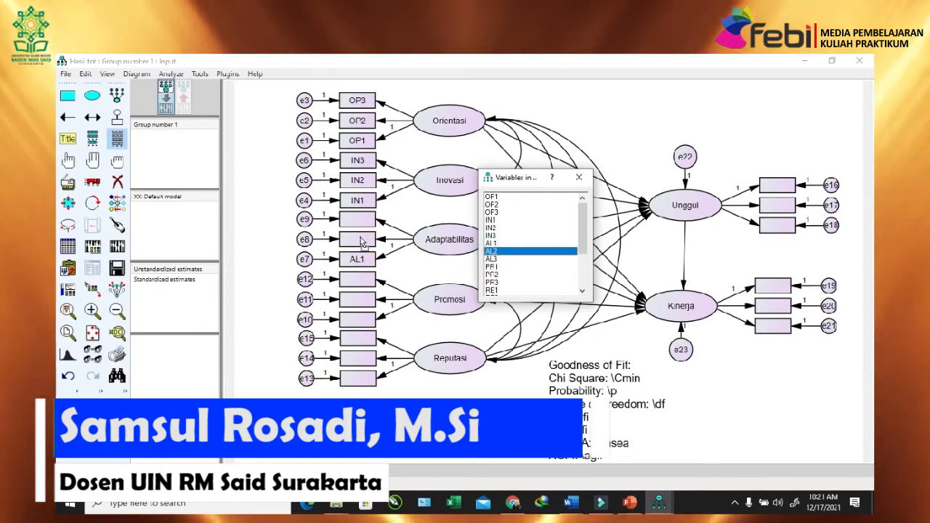
{"action": "left_click_drag", "start_coordinate": [498, 259], "coordinate": [402, 255]}
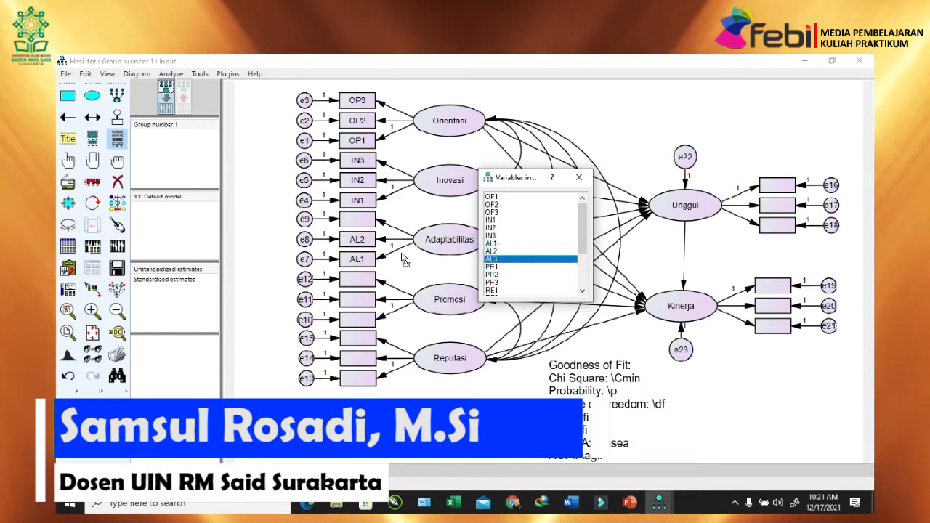
{"action": "left_click_drag", "start_coordinate": [365, 228], "coordinate": [365, 228]}
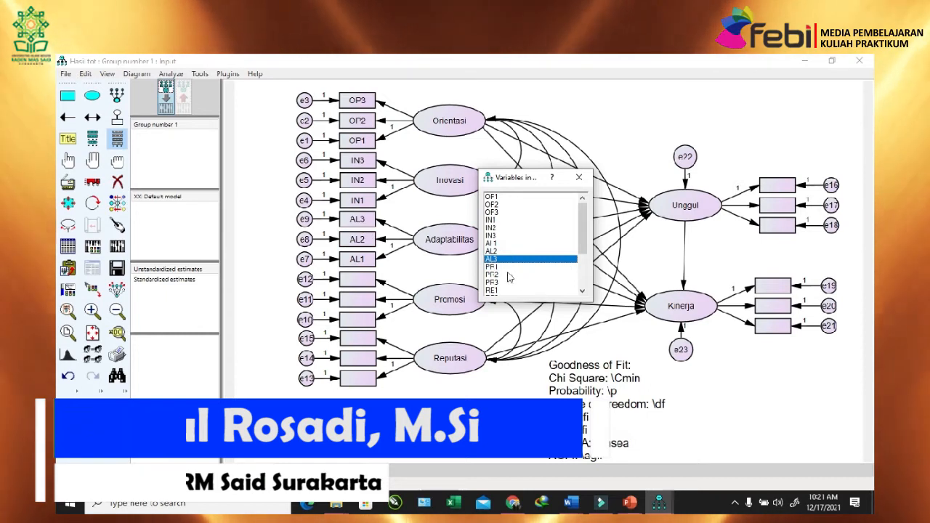
{"action": "left_click_drag", "start_coordinate": [492, 267], "coordinate": [354, 289]}
{"action": "left_click", "coordinate": [493, 282]}
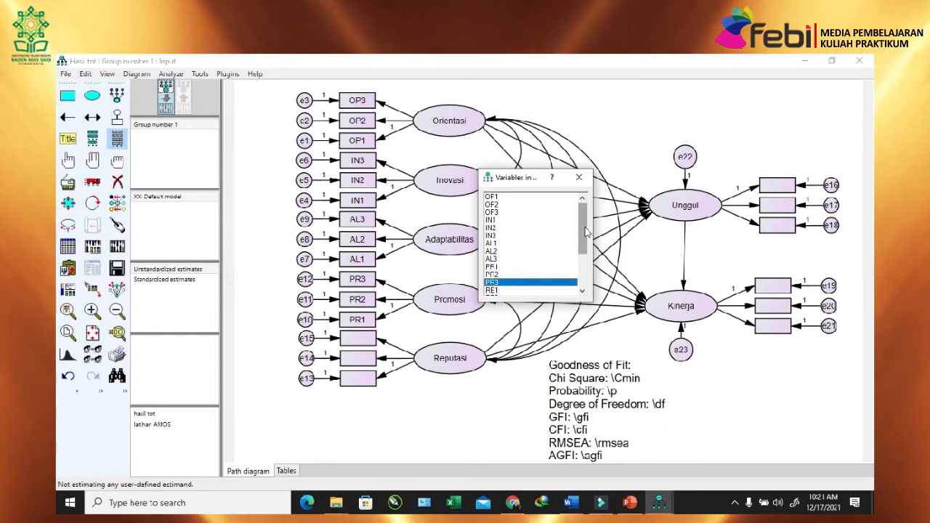
Assign the dataset variables RE1, RE2 and RE3 to the Reputasi indicator boxes beside e13, e14 and e15
{"action": "left_click_drag", "start_coordinate": [585, 231], "coordinate": [584, 269]}
{"action": "left_click", "coordinate": [494, 227]}
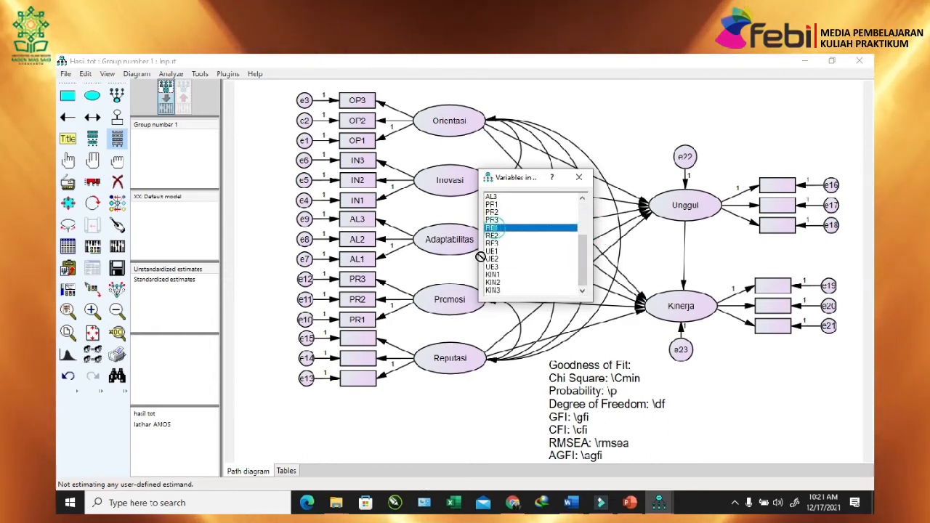
{"action": "left_click_drag", "start_coordinate": [365, 378], "coordinate": [359, 378]}
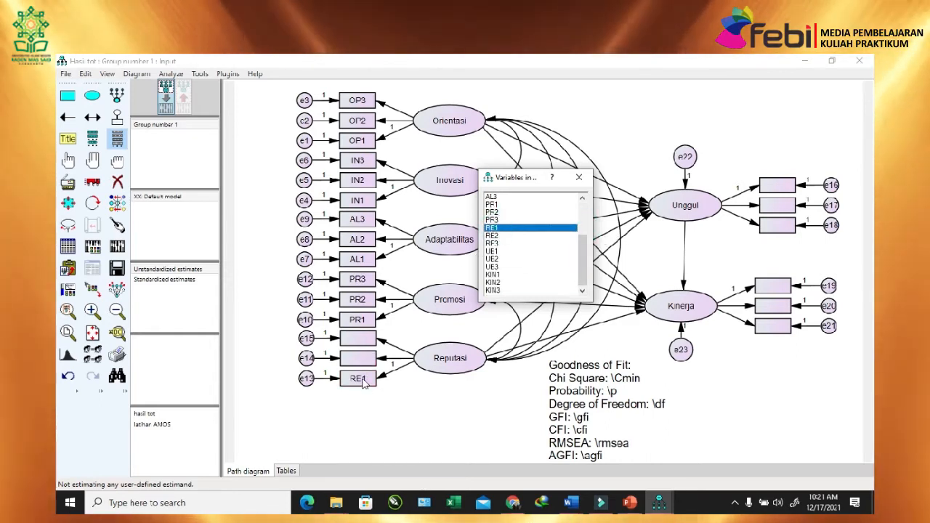
{"action": "left_click", "coordinate": [498, 236]}
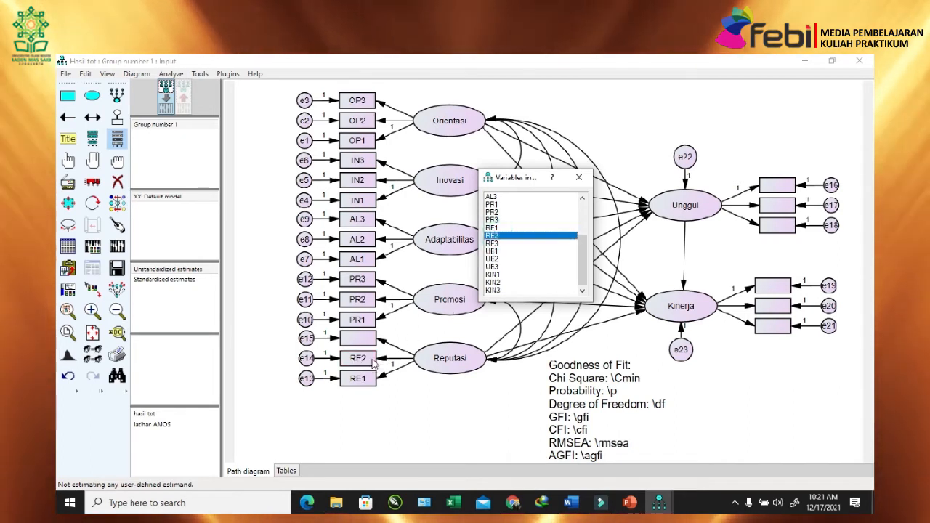
{"action": "left_click_drag", "start_coordinate": [497, 243], "coordinate": [361, 339]}
Assign UB1 to UB3 to the Unggul boxes beside e16 to e18 and KIN1 to KIN3 to the Kinerja boxes beside e19 to e21
{"action": "left_click_drag", "start_coordinate": [492, 252], "coordinate": [764, 206]}
{"action": "left_click_drag", "start_coordinate": [499, 268], "coordinate": [766, 226]}
{"action": "left_click_drag", "start_coordinate": [519, 273], "coordinate": [734, 305]}
{"action": "left_click_drag", "start_coordinate": [773, 282], "coordinate": [773, 282]}
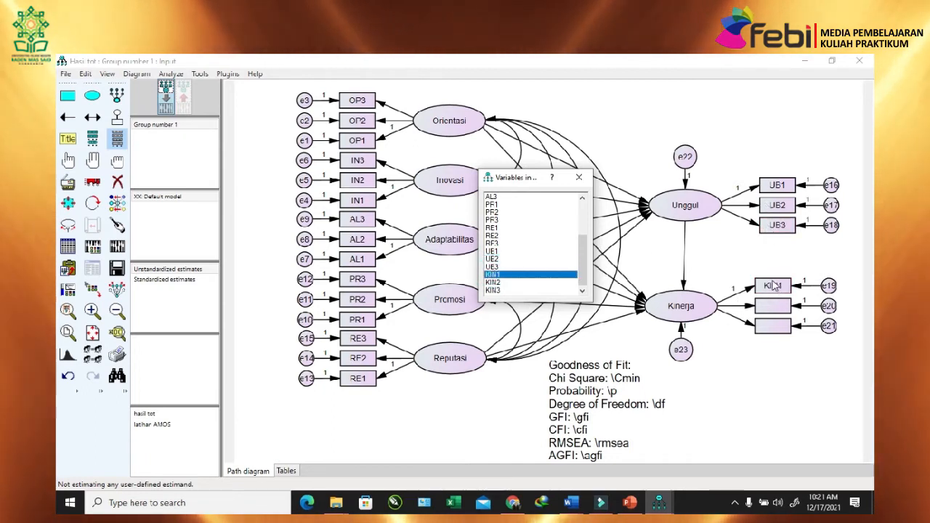
{"action": "left_click_drag", "start_coordinate": [494, 283], "coordinate": [718, 317]}
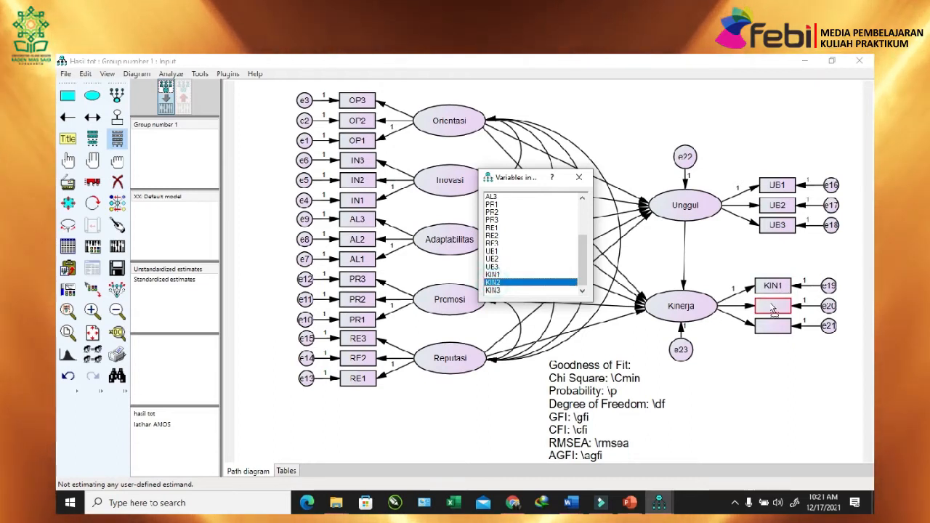
{"action": "left_click_drag", "start_coordinate": [774, 310], "coordinate": [772, 308]}
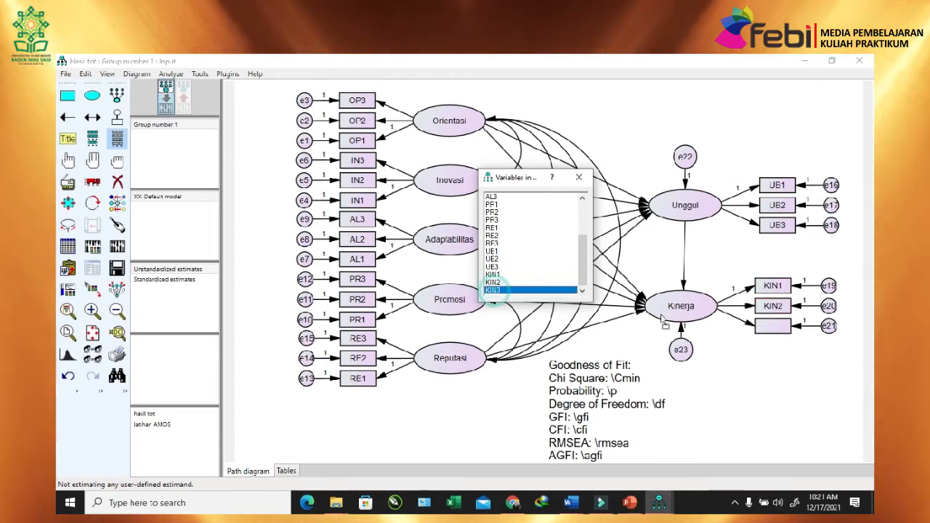
{"action": "left_click_drag", "start_coordinate": [779, 338], "coordinate": [777, 333]}
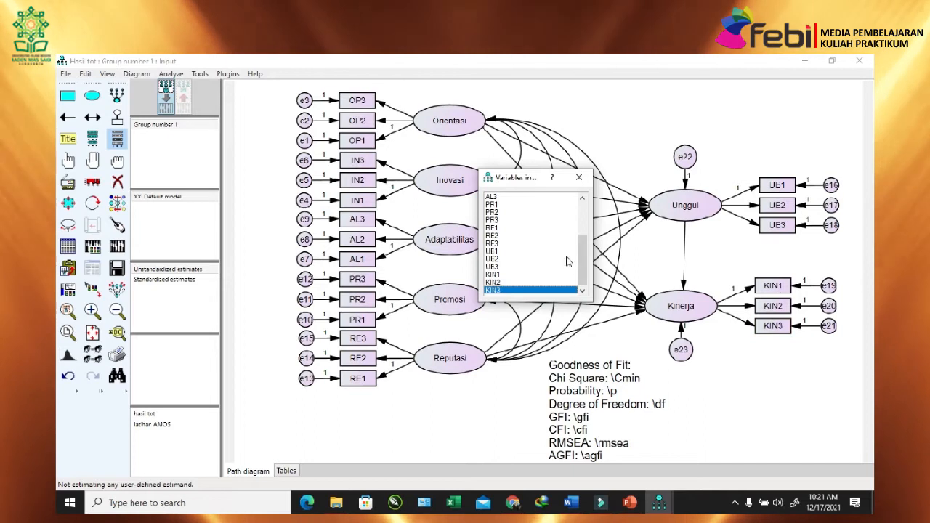
{"action": "left_click", "coordinate": [578, 177]}
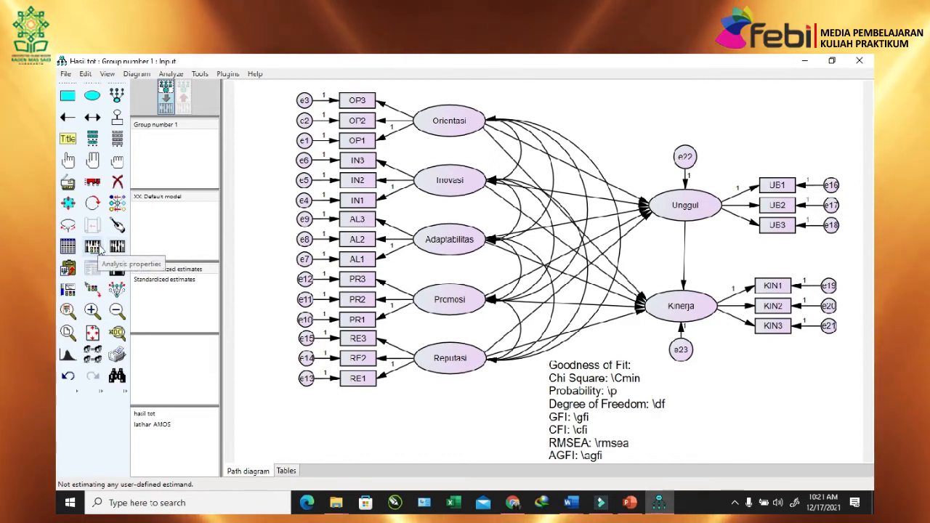
Review the numerical, bias and output settings in the analysis properties, including which output options are enabled
{"action": "left_click", "coordinate": [97, 248]}
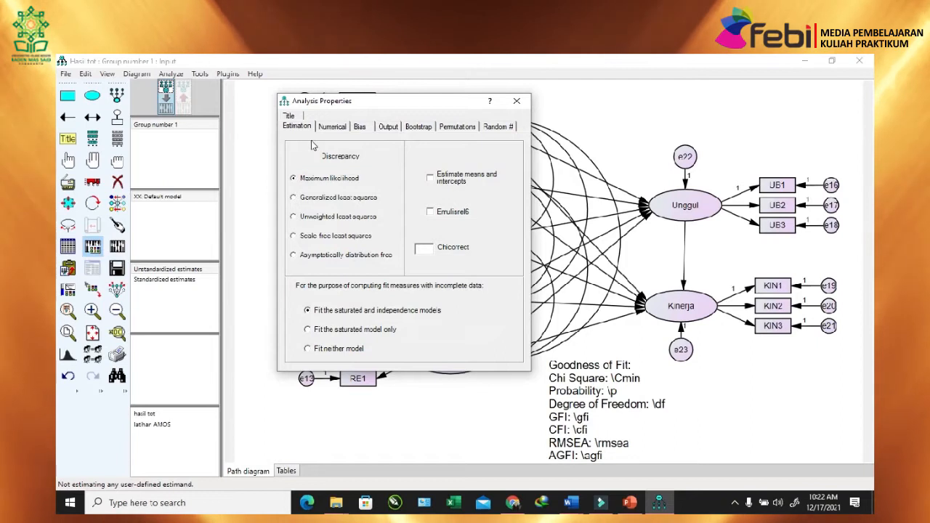
{"action": "left_click", "coordinate": [332, 127]}
{"action": "left_click", "coordinate": [355, 130]}
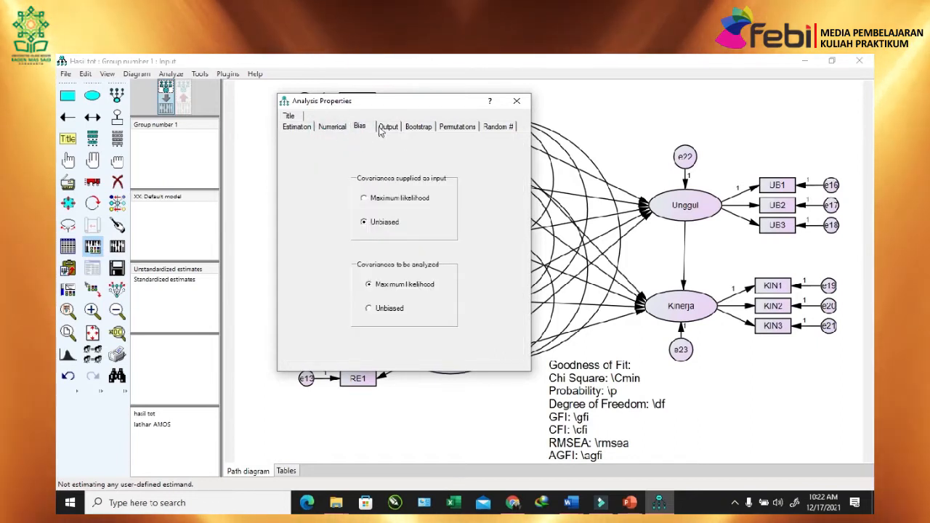
{"action": "left_click", "coordinate": [383, 128]}
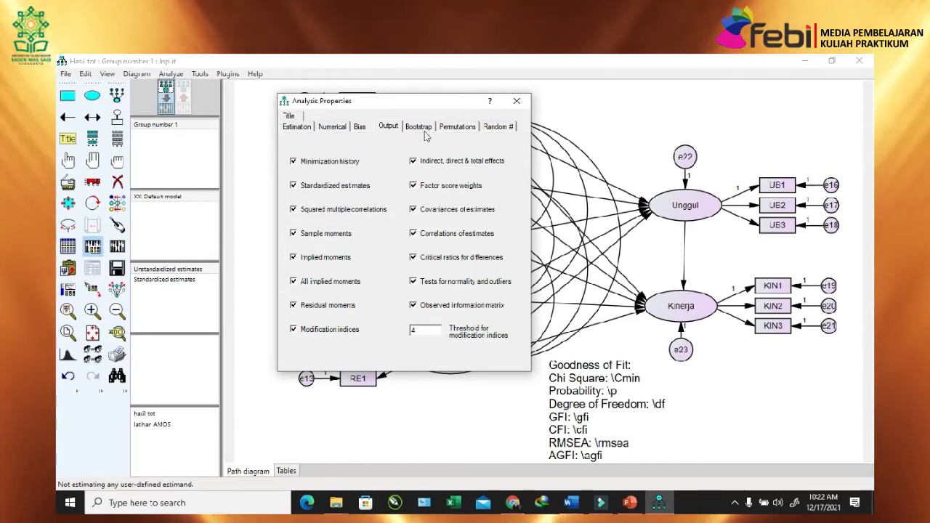
{"action": "left_click", "coordinate": [525, 102]}
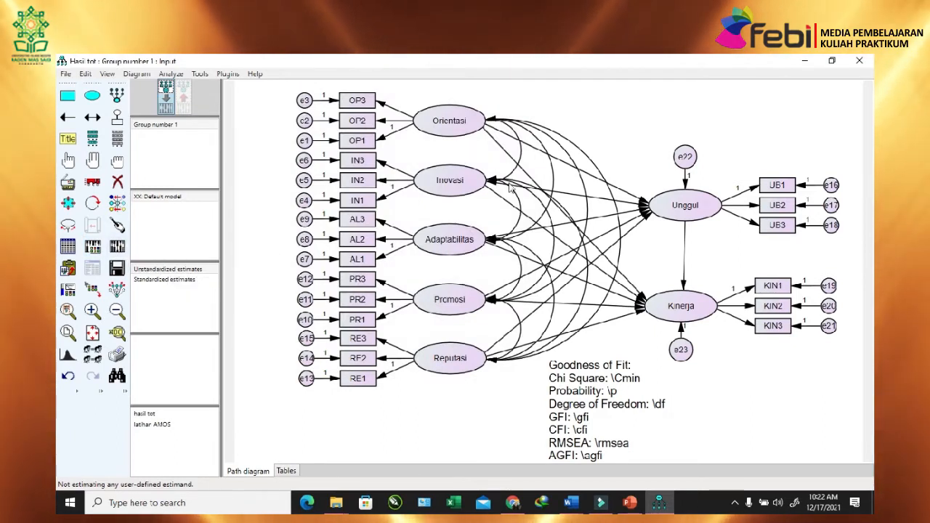
Calculate the estimates for the model and display the output path diagram with the estimated values
{"action": "left_click", "coordinate": [117, 246]}
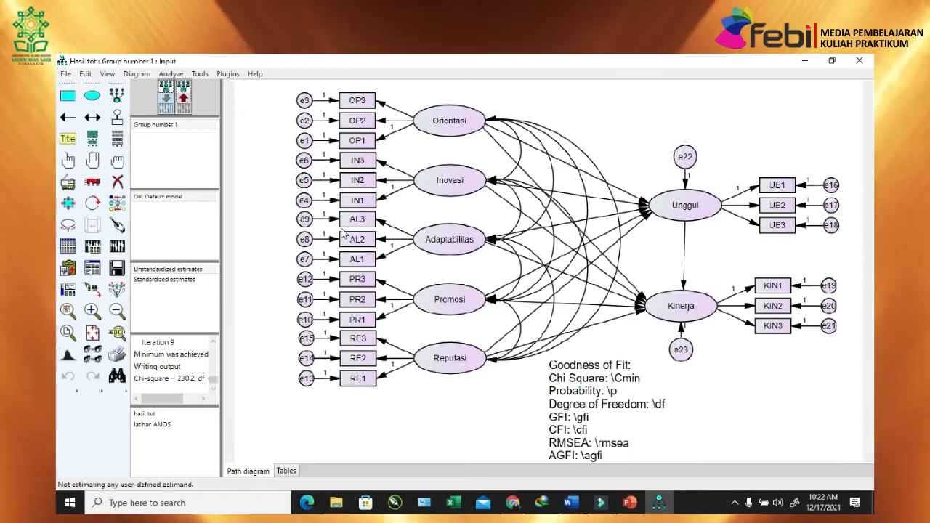
{"action": "left_click", "coordinate": [184, 96]}
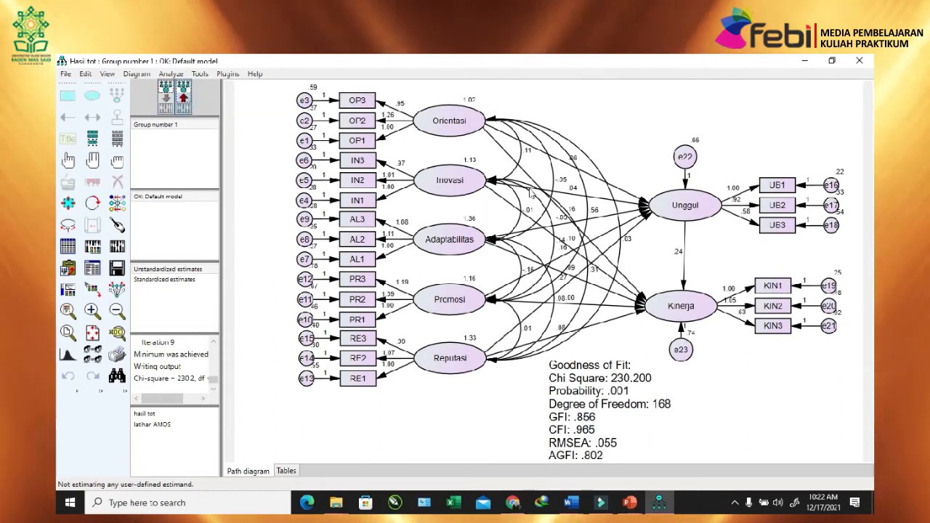